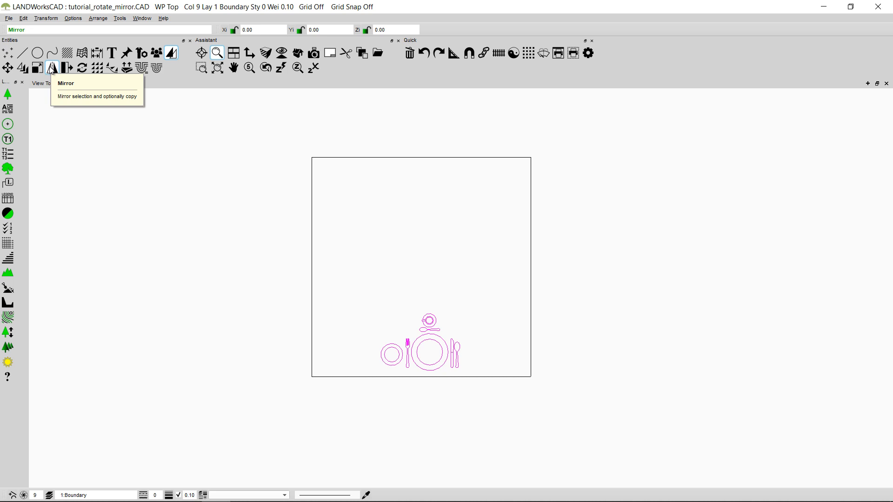
# Step: Mirror the place setting across the line joining the midpoints of the square's two vertical sides, leaving the original in place
pyautogui.click(52, 69)
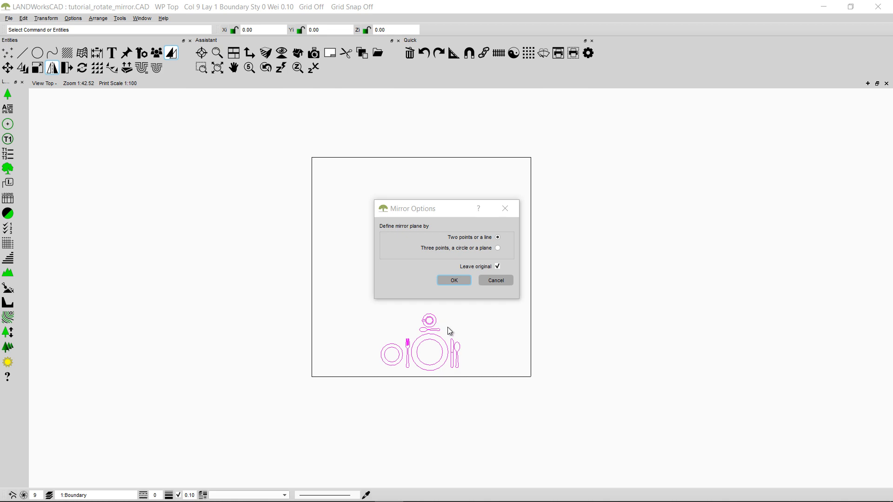
pyautogui.click(455, 280)
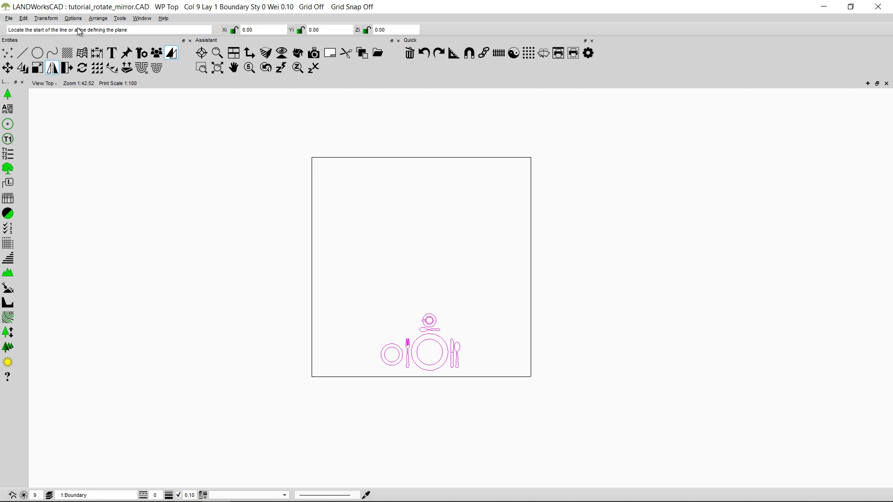
pyautogui.click(312, 266)
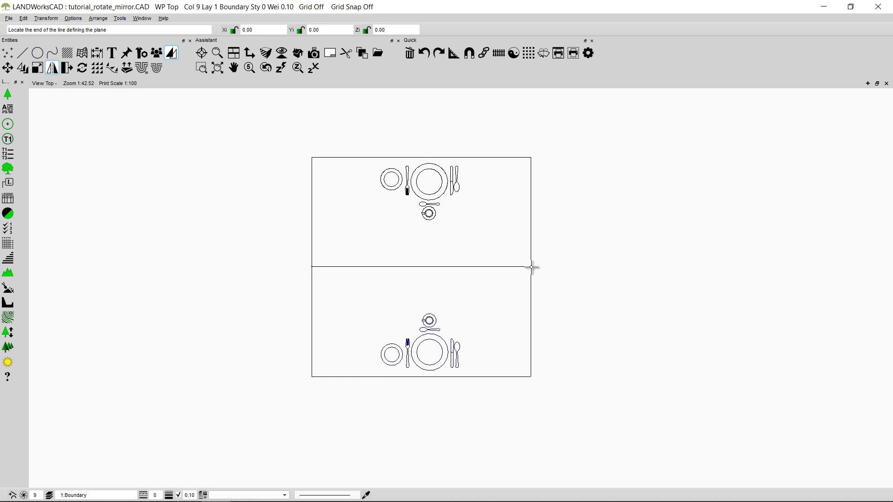
pyautogui.click(532, 267)
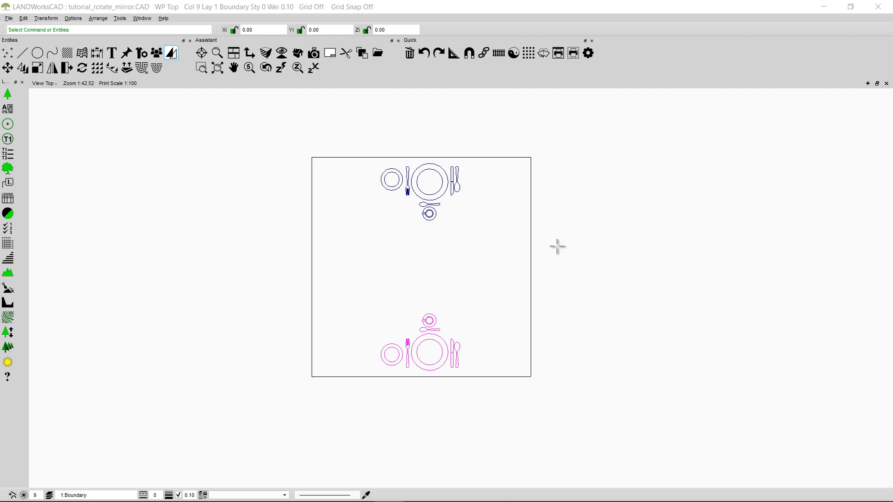
pyautogui.click(567, 207)
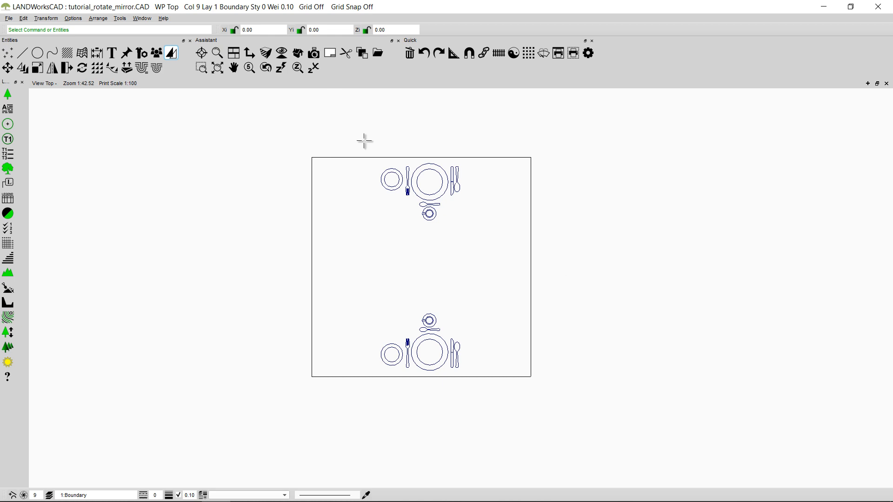
# Step: Delete the mirrored place setting near the upper edge of the square
pyautogui.moveTo(364, 141); pyautogui.dragTo(493, 241)
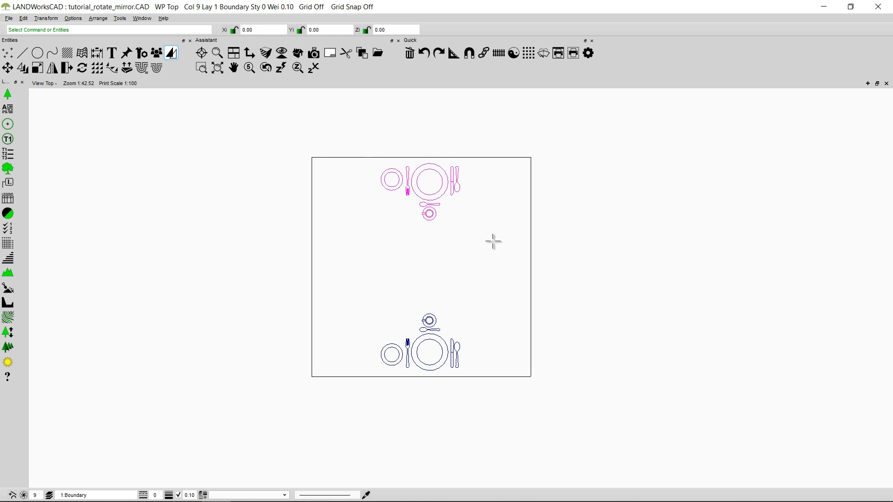
pyautogui.press('Delete')
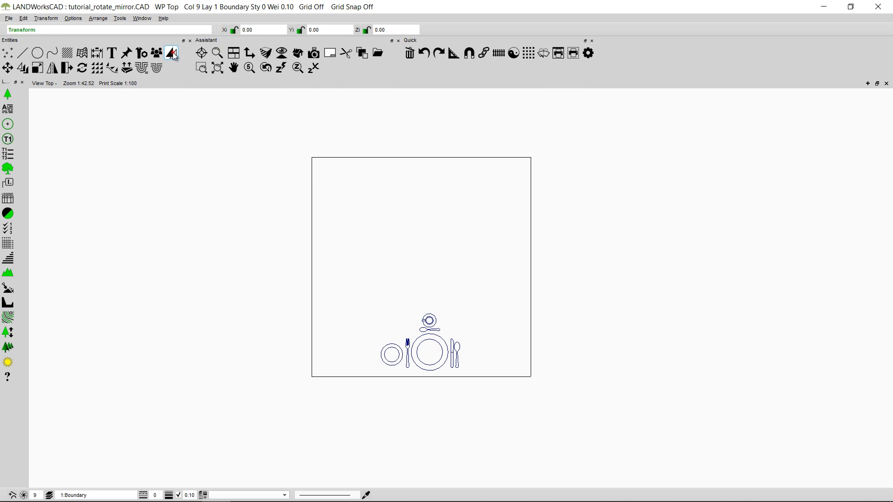
# Step: Set up a single-point rotation of the remaining place setting with an angle of 360/4 and 3 copies
pyautogui.click(83, 70)
pyautogui.moveTo(347, 292); pyautogui.dragTo(506, 413)
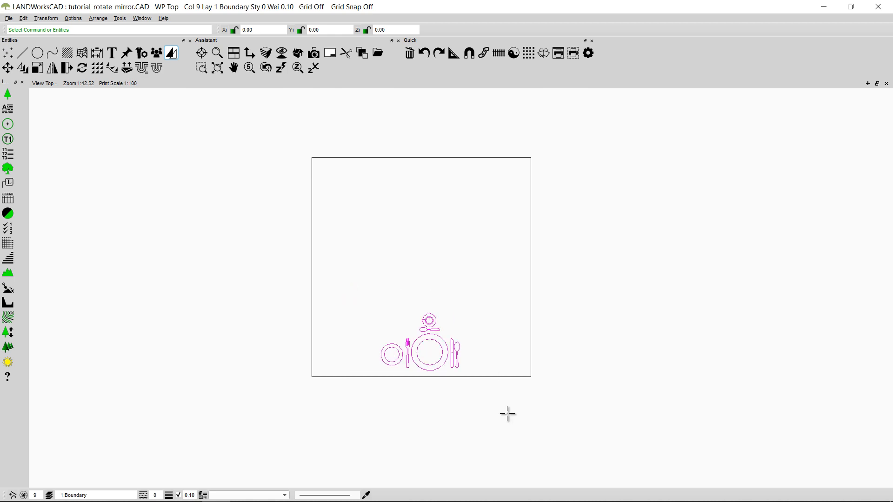
pyautogui.click(82, 69)
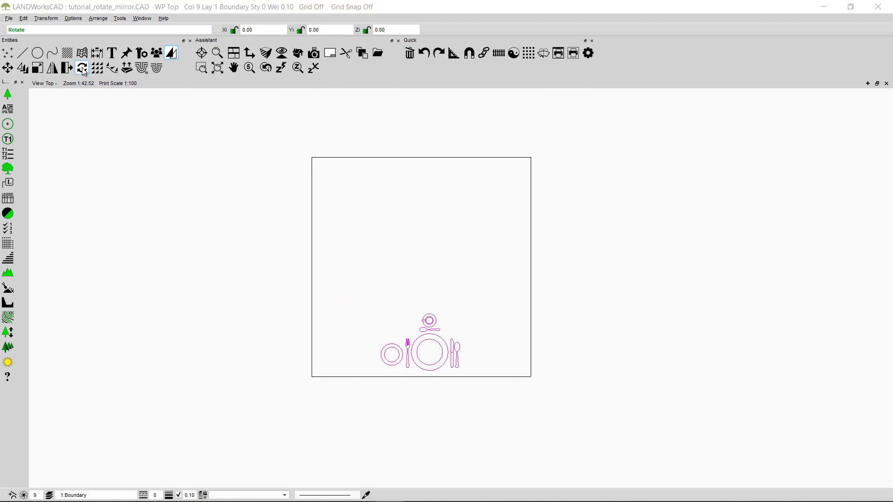
pyautogui.click(82, 68)
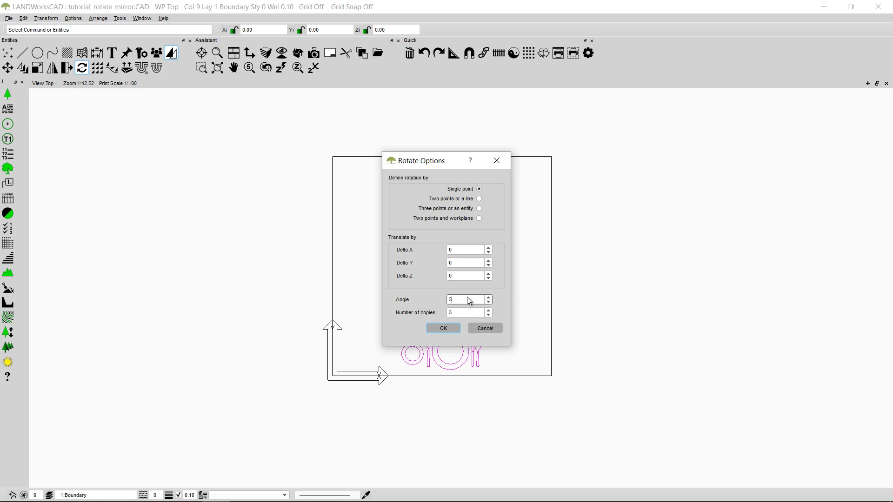
pyautogui.write('60')
pyautogui.write('/4')
pyautogui.click(443, 329)
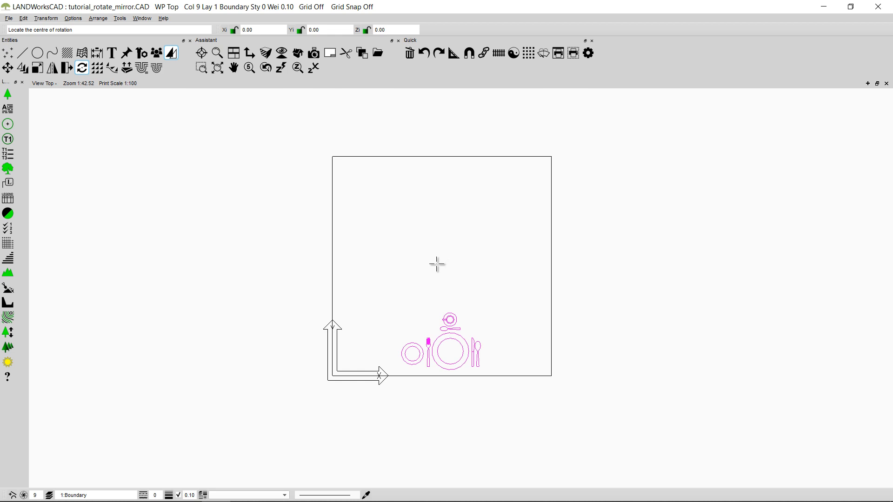
# Step: Define the rotation centre as the midpoint between the square's upper-left and lower-right corners, creating the rotated place settings
pyautogui.click(203, 54)
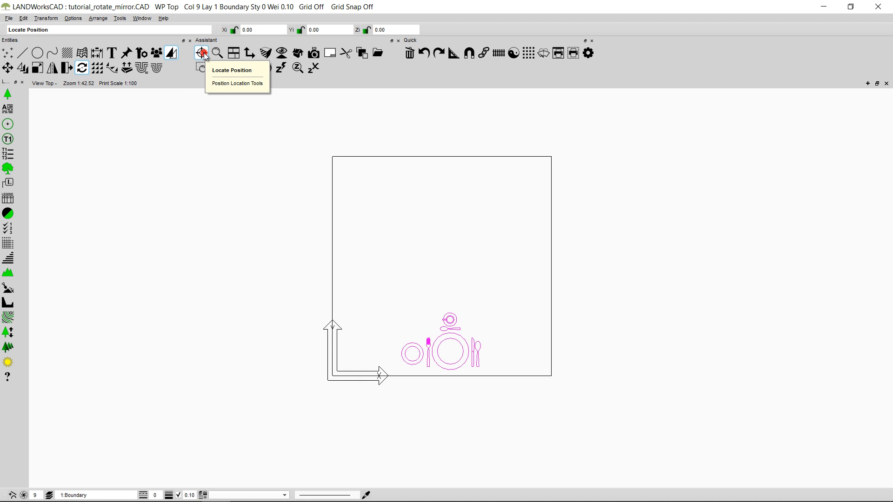
pyautogui.click(203, 55)
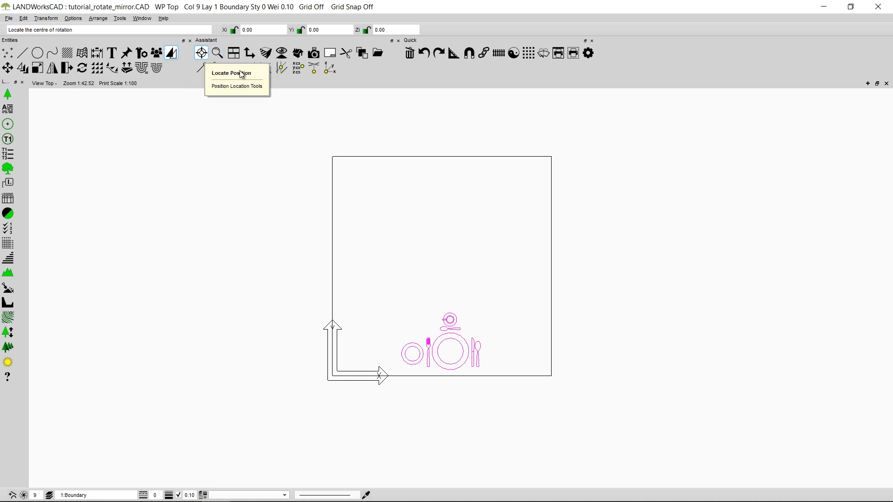
pyautogui.click(250, 69)
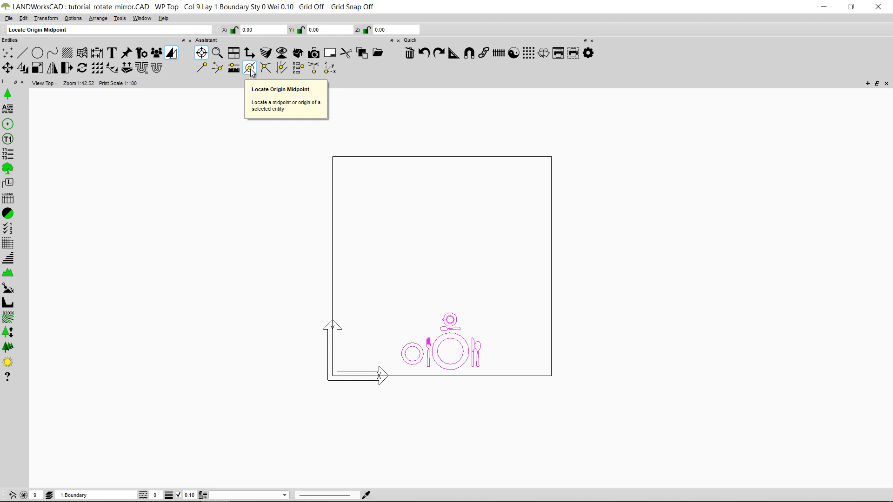
pyautogui.click(251, 72)
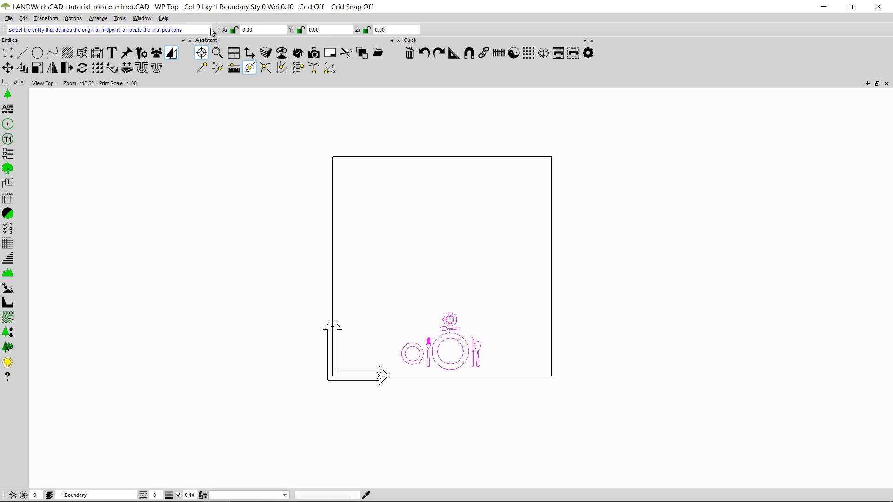
pyautogui.click(332, 157)
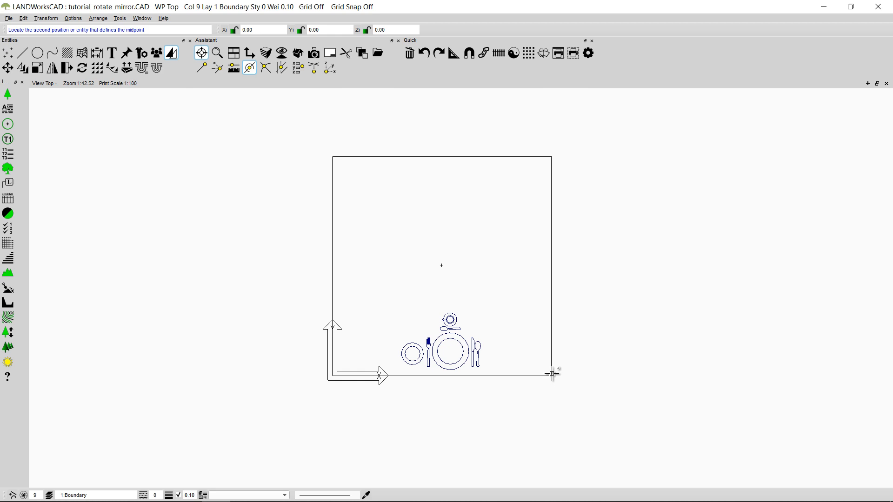
pyautogui.click(552, 373)
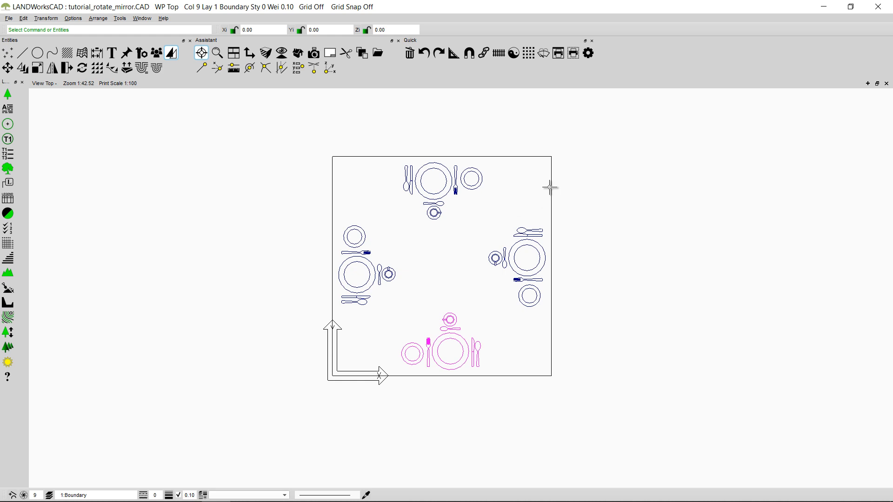
pyautogui.click(604, 201)
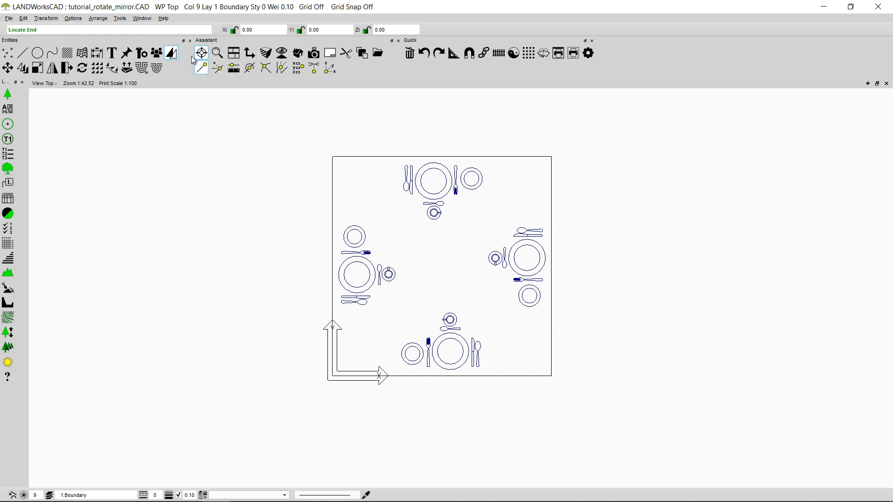
# Step: Set up a rotation of the whole table with all place settings, defined by three points or an entity, with 0 copies
pyautogui.click(170, 54)
pyautogui.click(83, 69)
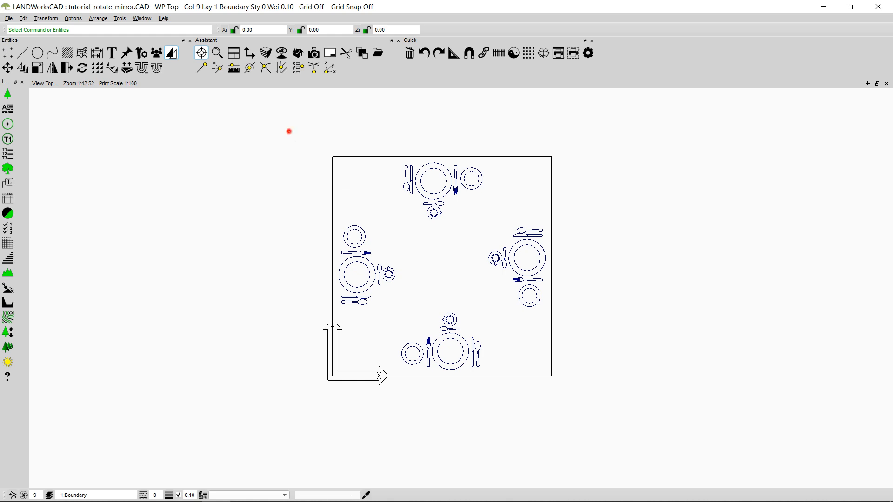
pyautogui.moveTo(289, 132); pyautogui.dragTo(632, 441)
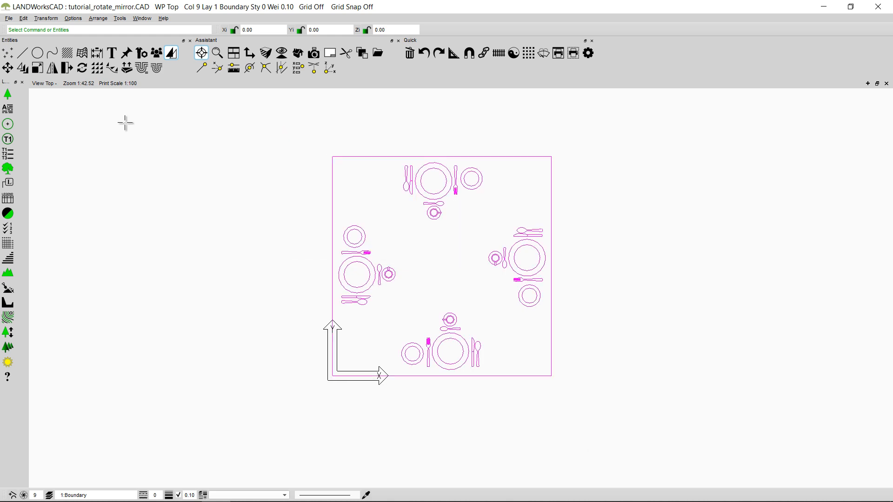
pyautogui.click(81, 69)
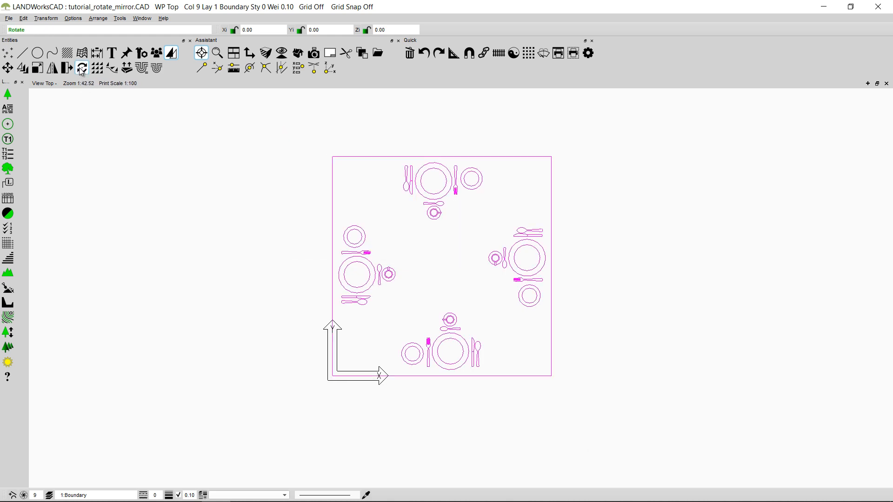
pyautogui.click(79, 68)
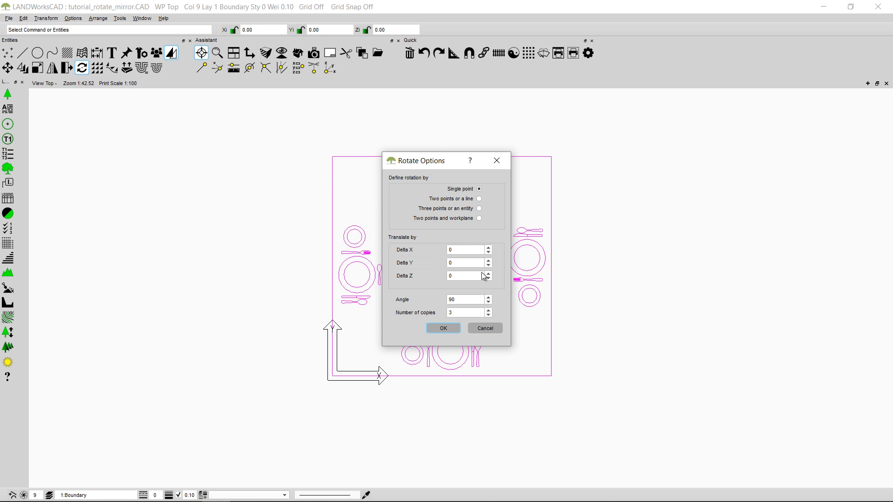
pyautogui.click(479, 209)
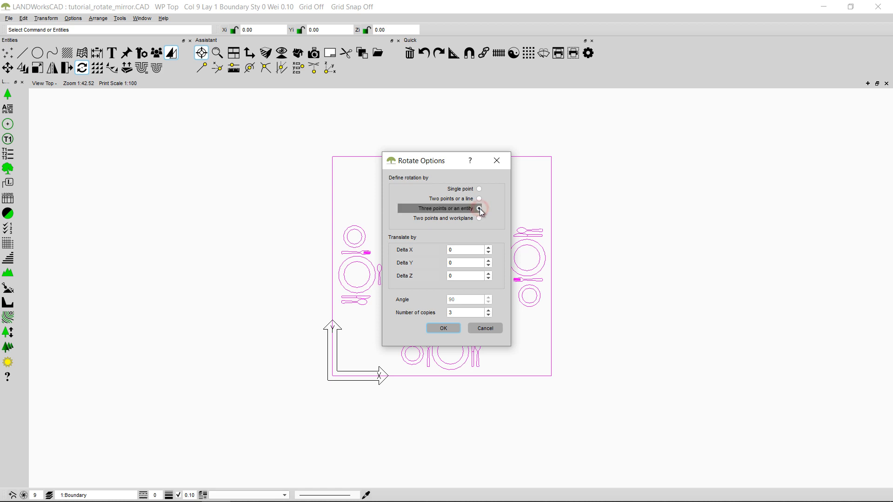
pyautogui.click(463, 313)
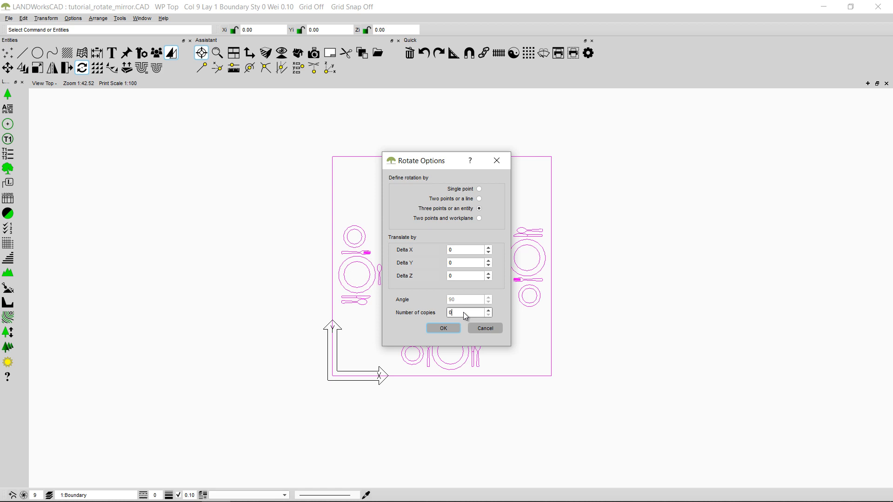
pyautogui.click(450, 331)
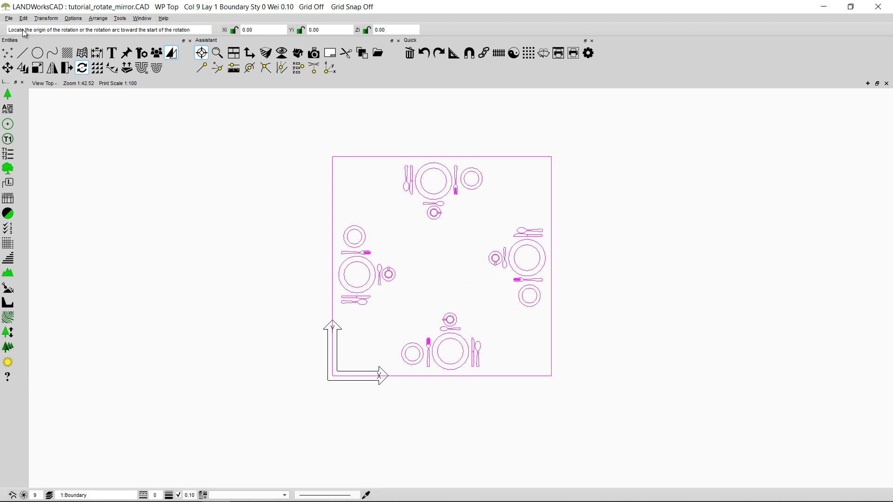
# Step: Rotate the table half a turn about its upper-left corner, starting at the upper-right corner and ending level on the opposite side
pyautogui.click(332, 156)
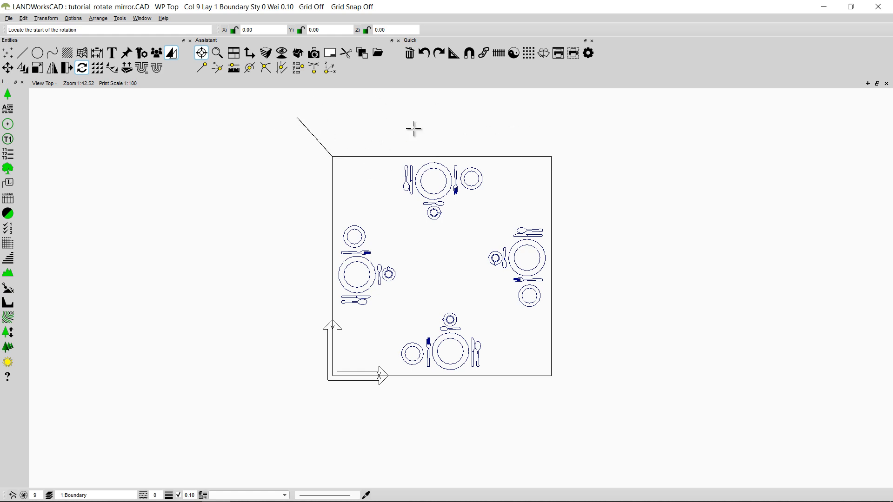
pyautogui.click(551, 157)
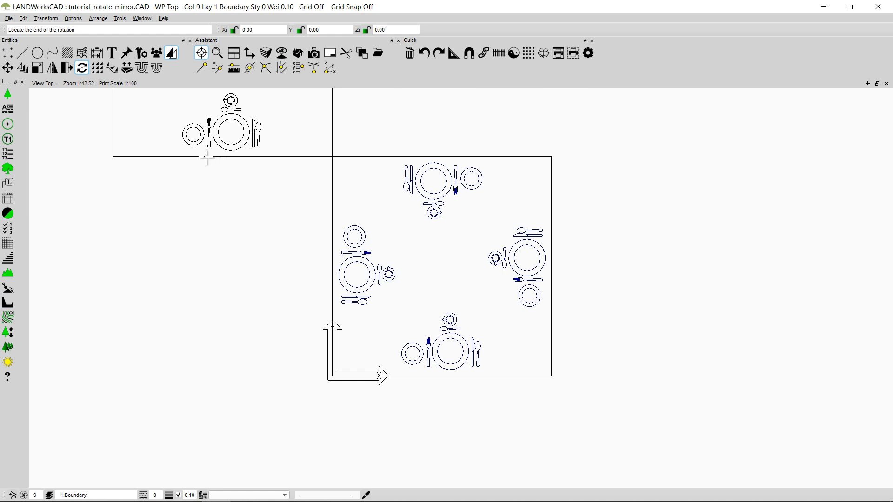
pyautogui.click(206, 157)
pyautogui.scroll(-5, 325, 212)
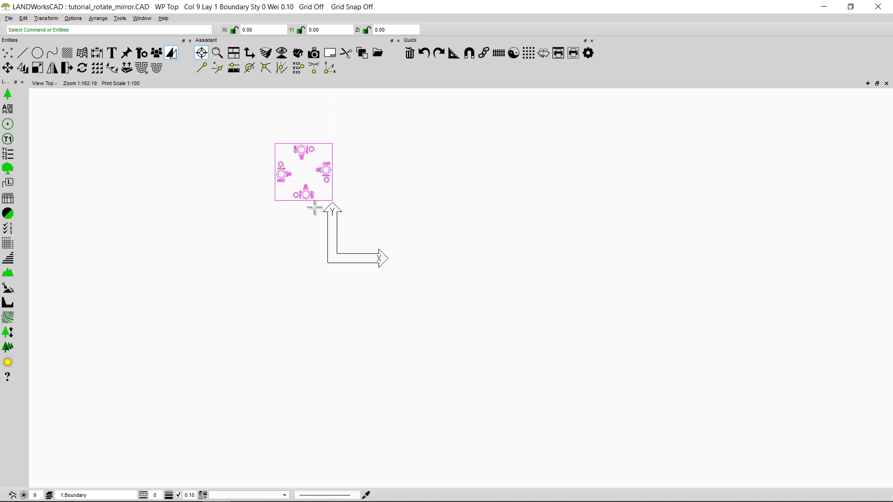
pyautogui.moveTo(300, 169)
pyautogui.mouseDown(button='middle')
pyautogui.moveTo(425, 275)
pyautogui.moveTo(473, 334)
pyautogui.moveTo(362, 166)
pyautogui.mouseUp(button='middle')
pyautogui.scroll(5, 419, 266)
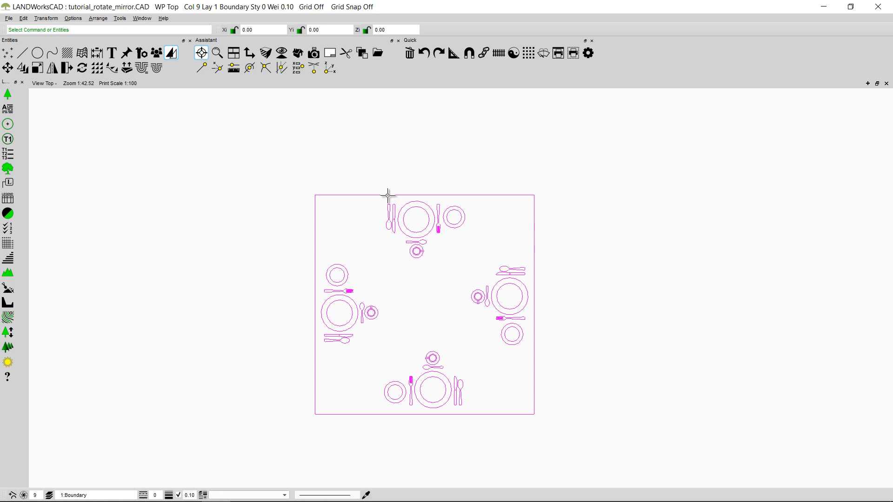
pyautogui.click(582, 267)
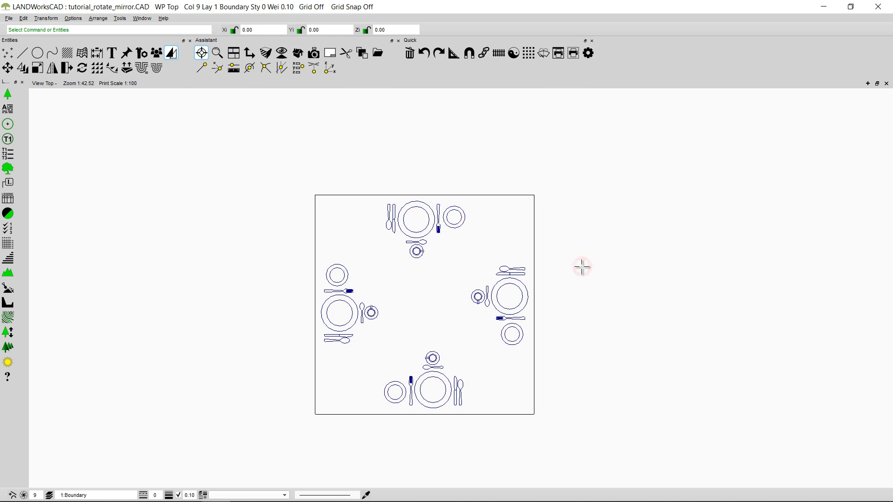